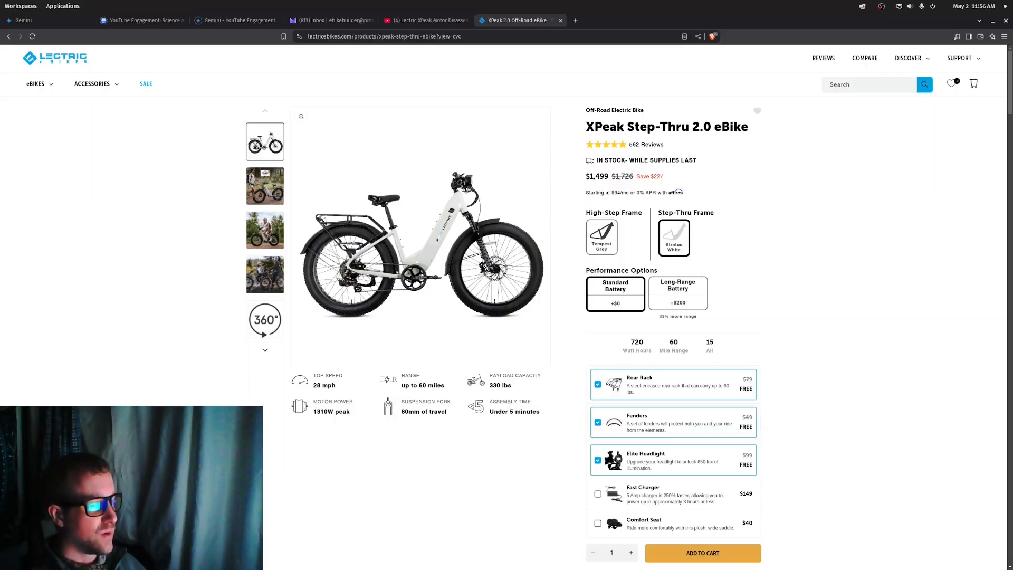
{"action": "scroll", "coordinate": [507, 316], "scroll_direction": "down", "scroll_amount": 3}
{"action": "scroll", "coordinate": [507, 317], "scroll_direction": "down", "scroll_amount": 2}
{"action": "scroll", "coordinate": [507, 317], "scroll_direction": "up", "scroll_amount": 3}
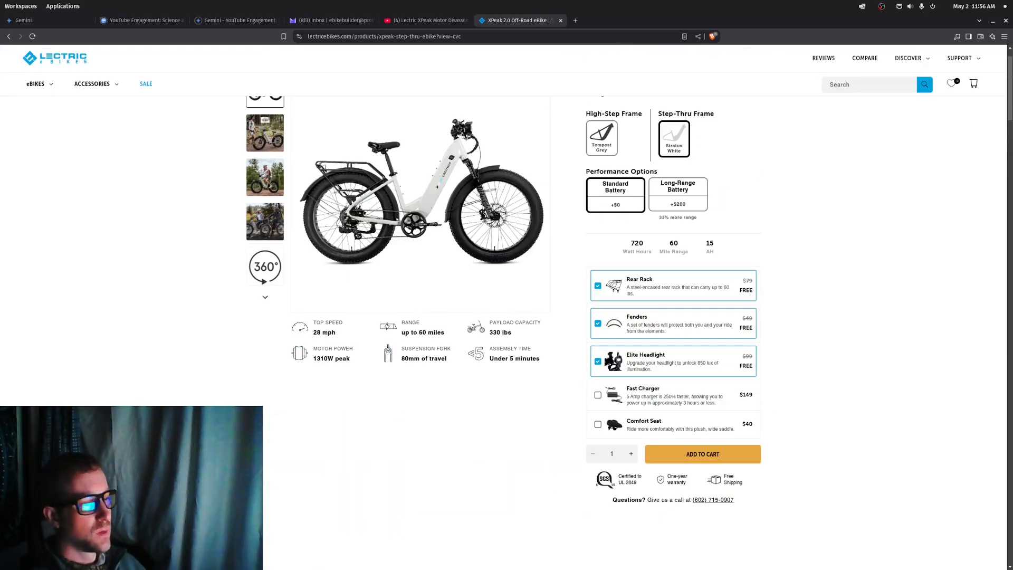
Compare High-Step and Step-Thru 2.0 versions, highlight 'Stealth M24 motor' and read the overview zoomed in
{"action": "left_click", "coordinate": [601, 138]}
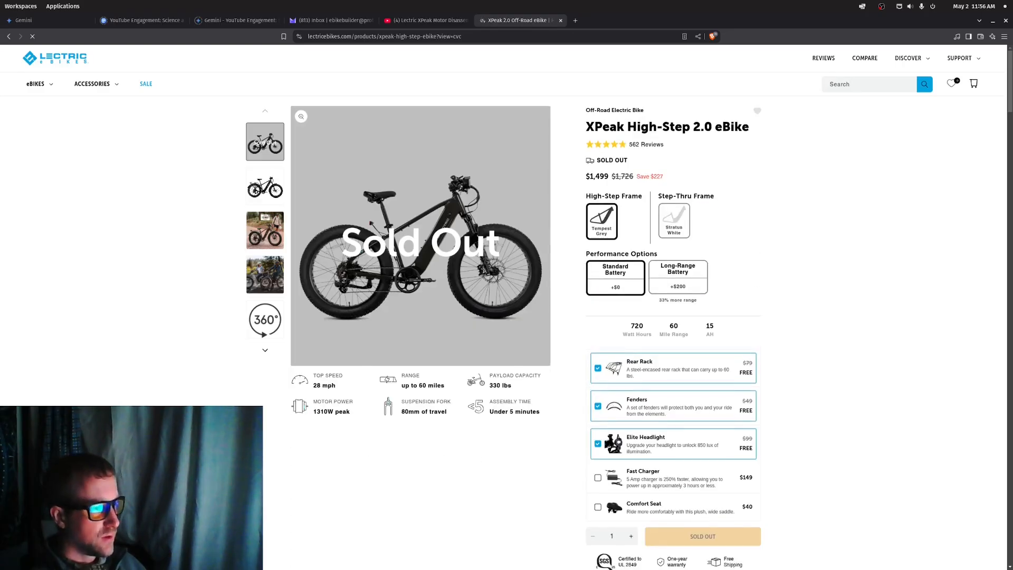
{"action": "left_click", "coordinate": [673, 220]}
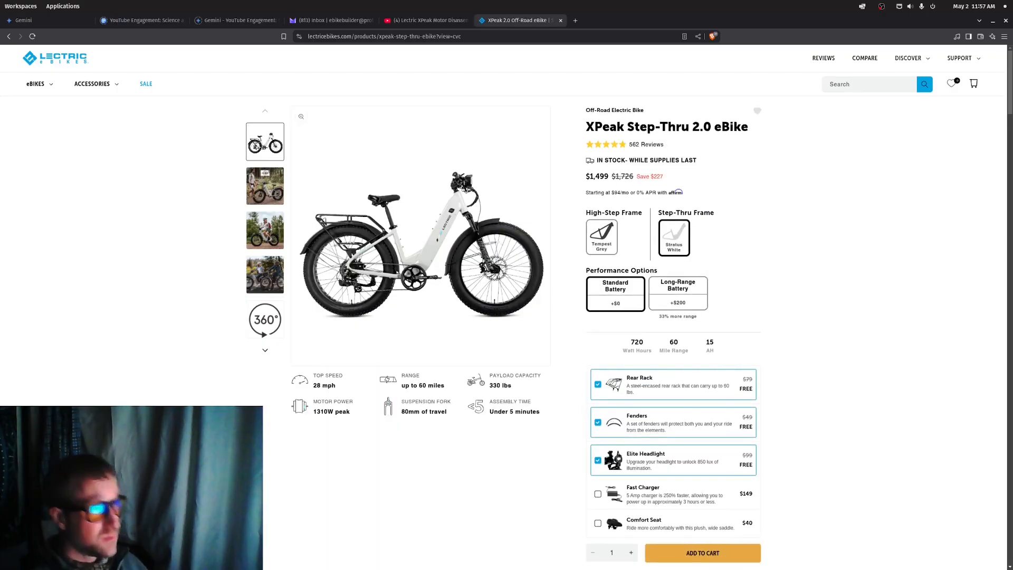
{"action": "scroll", "coordinate": [507, 317], "scroll_direction": "down", "scroll_amount": 3}
{"action": "scroll", "coordinate": [507, 317], "scroll_direction": "down", "scroll_amount": 3}
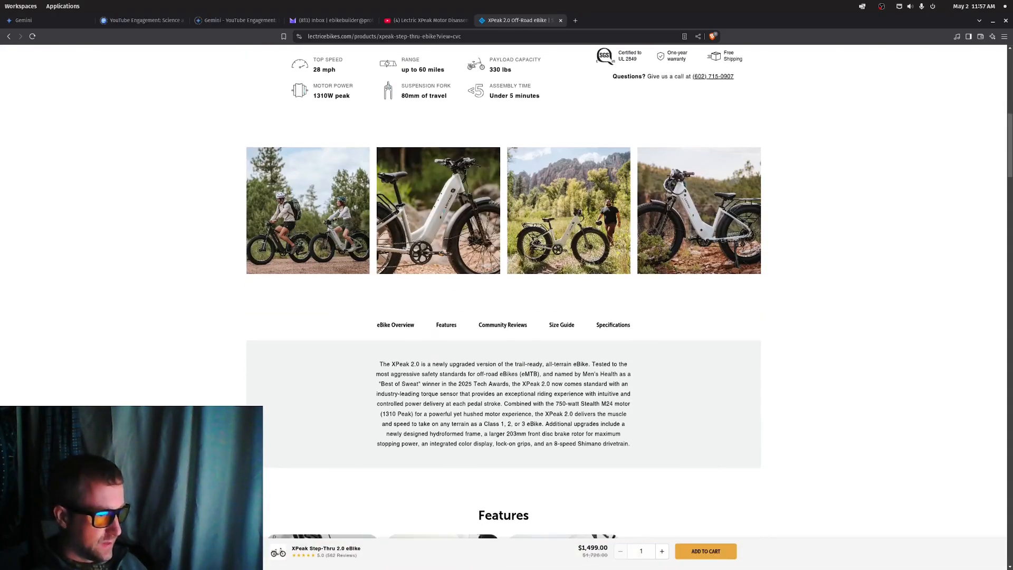
{"action": "left_click_drag", "start_coordinate": [581, 404], "coordinate": [630, 404]}
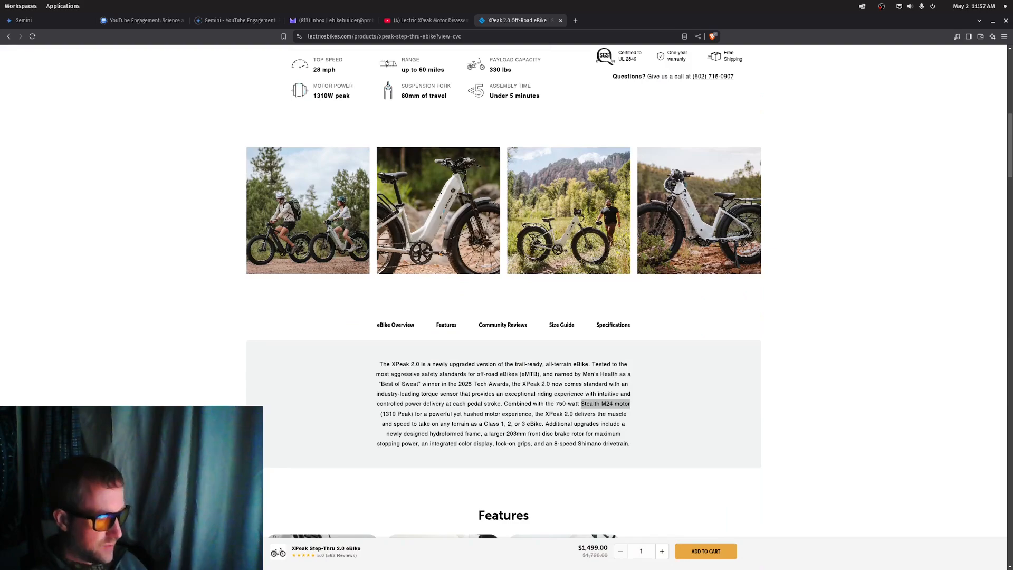
{"action": "key", "text": "ctrl+plus"}
{"action": "key", "text": "ctrl+plus"}
{"action": "key", "text": "ctrl+plus"}
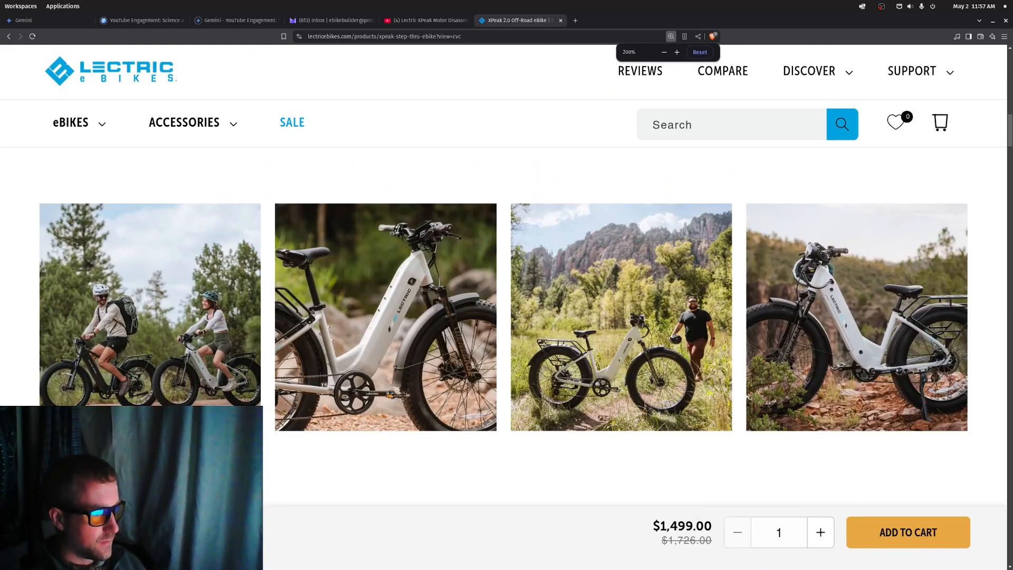
{"action": "scroll", "coordinate": [507, 316], "scroll_direction": "down", "scroll_amount": 2}
{"action": "scroll", "coordinate": [507, 317], "scroll_direction": "down", "scroll_amount": 2}
{"action": "scroll", "coordinate": [506, 318], "scroll_direction": "down", "scroll_amount": 2}
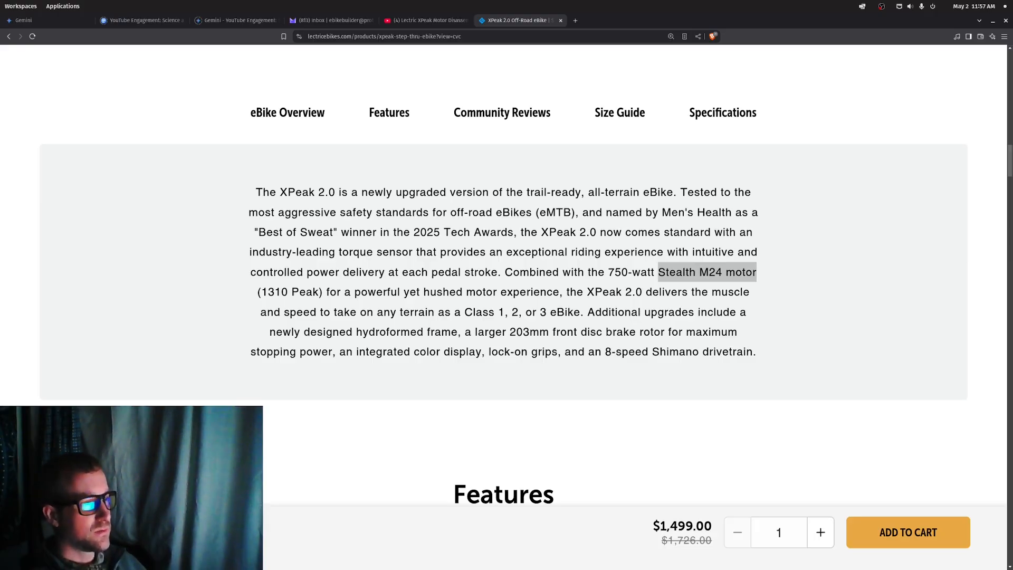
{"action": "key", "text": "ctrl+0"}
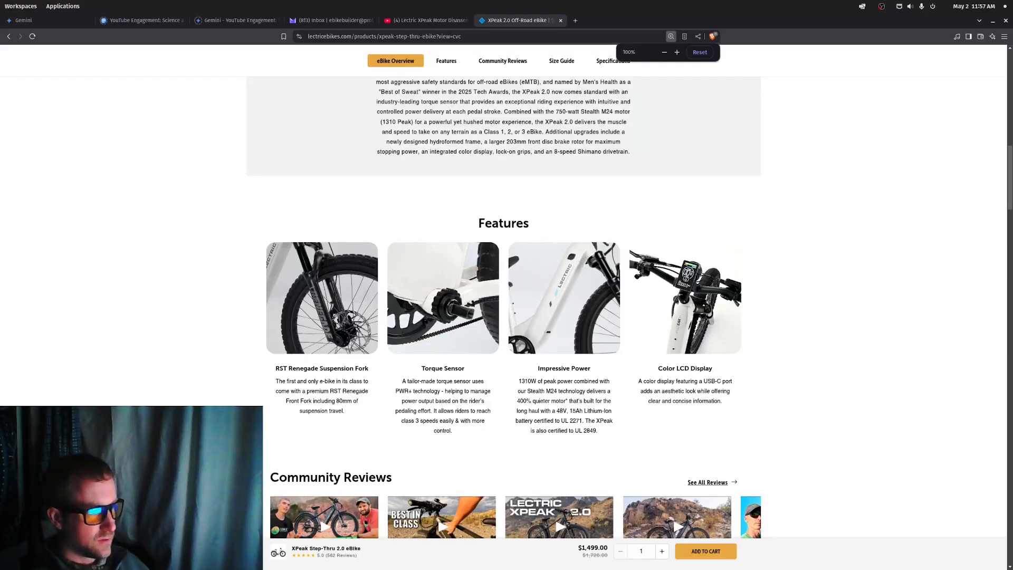
{"action": "scroll", "coordinate": [504, 317], "scroll_direction": "up", "scroll_amount": 1}
{"action": "scroll", "coordinate": [504, 317], "scroll_direction": "up", "scroll_amount": 5}
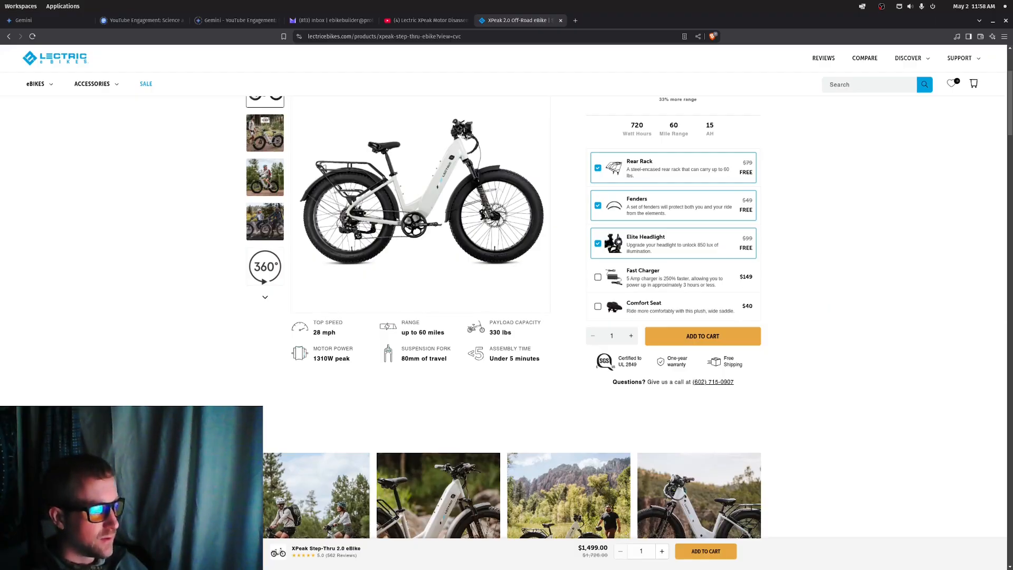
{"action": "scroll", "coordinate": [507, 317], "scroll_direction": "down", "scroll_amount": 5}
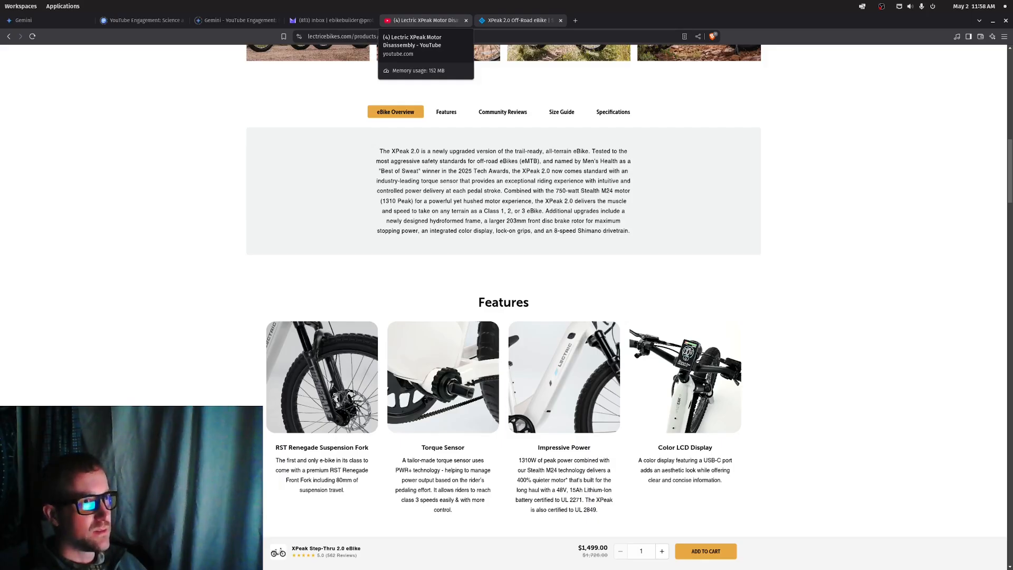
Switch to the XPeak motor disassembly video in fullscreen and like it
{"action": "left_click", "coordinate": [425, 19]}
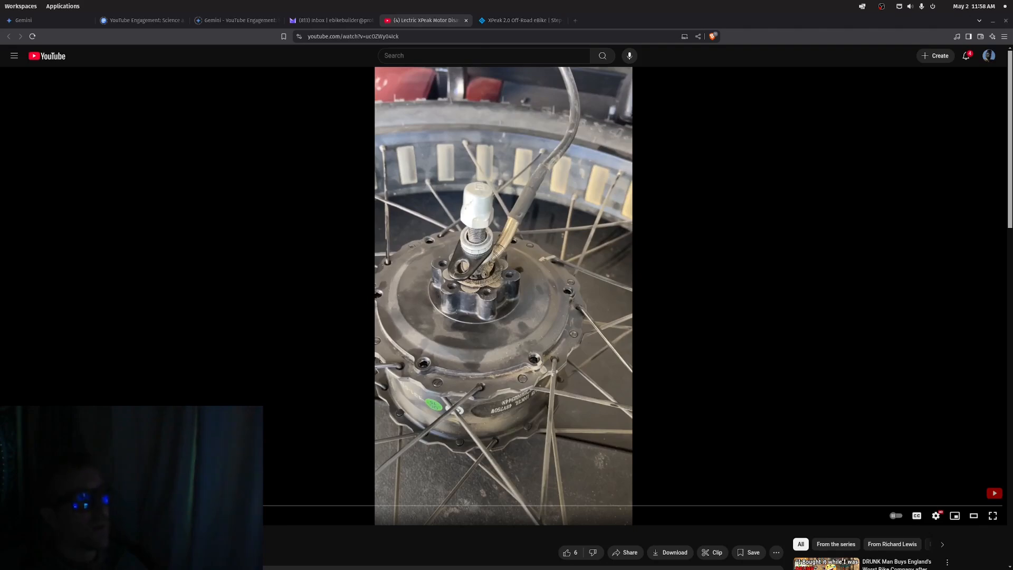
{"action": "key", "text": "F11"}
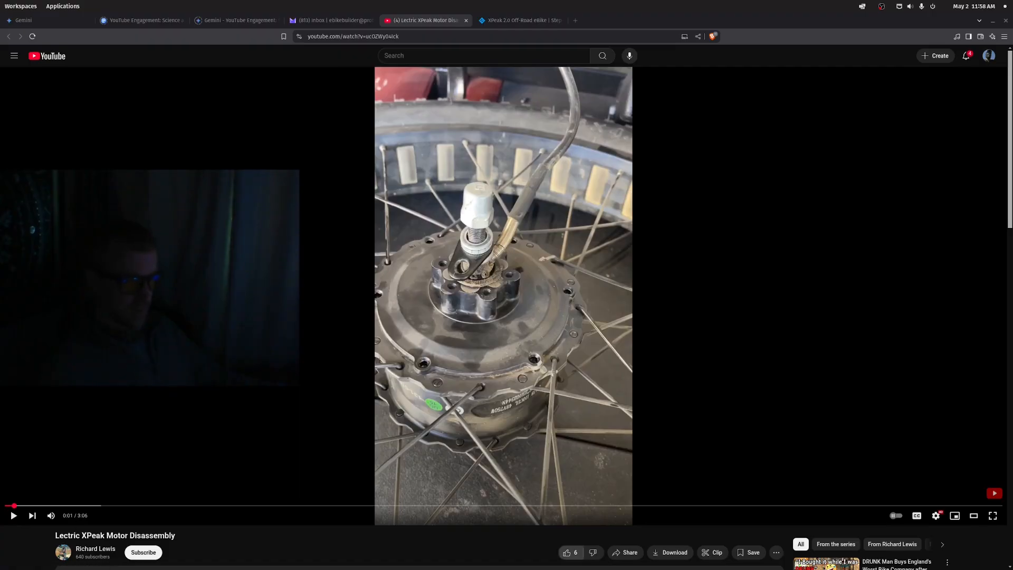
{"action": "left_click", "coordinate": [568, 551]}
{"action": "scroll", "coordinate": [567, 552], "scroll_direction": "down", "scroll_amount": 2}
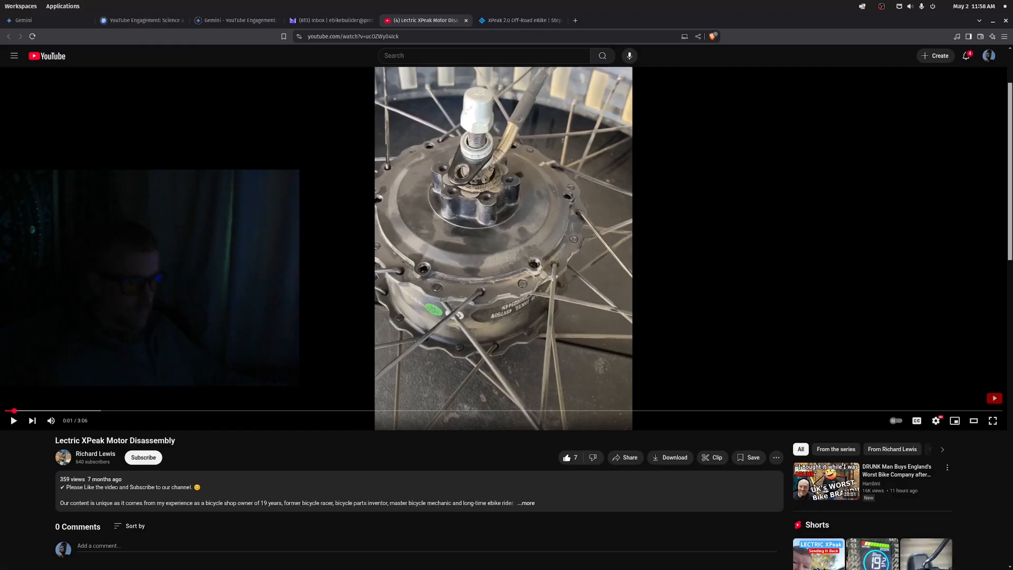
{"action": "scroll", "coordinate": [507, 285], "scroll_direction": "up", "scroll_amount": 2}
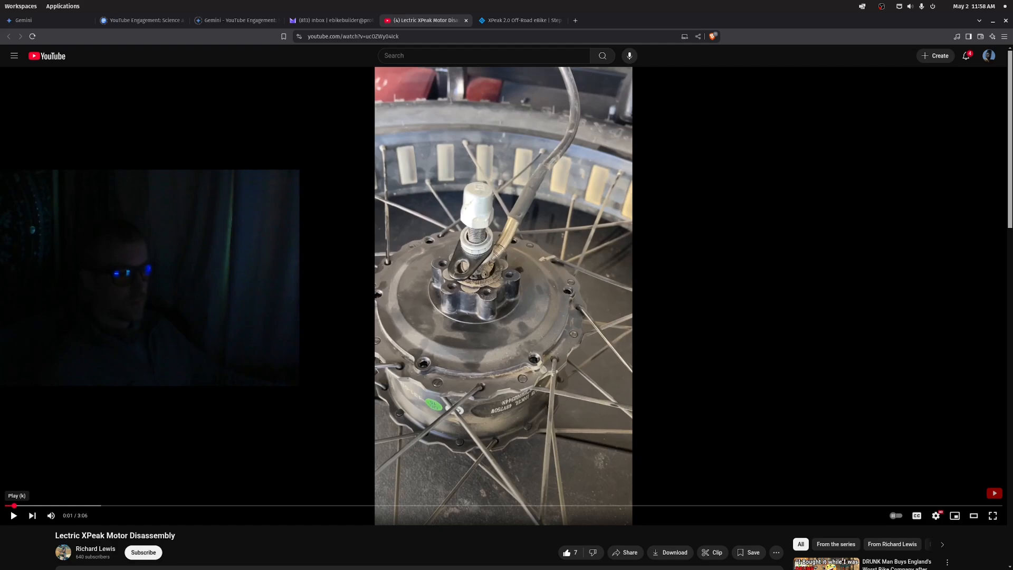
Play the disassembly video until the toothed gear ring appears around 2:00
{"action": "left_click", "coordinate": [14, 516]}
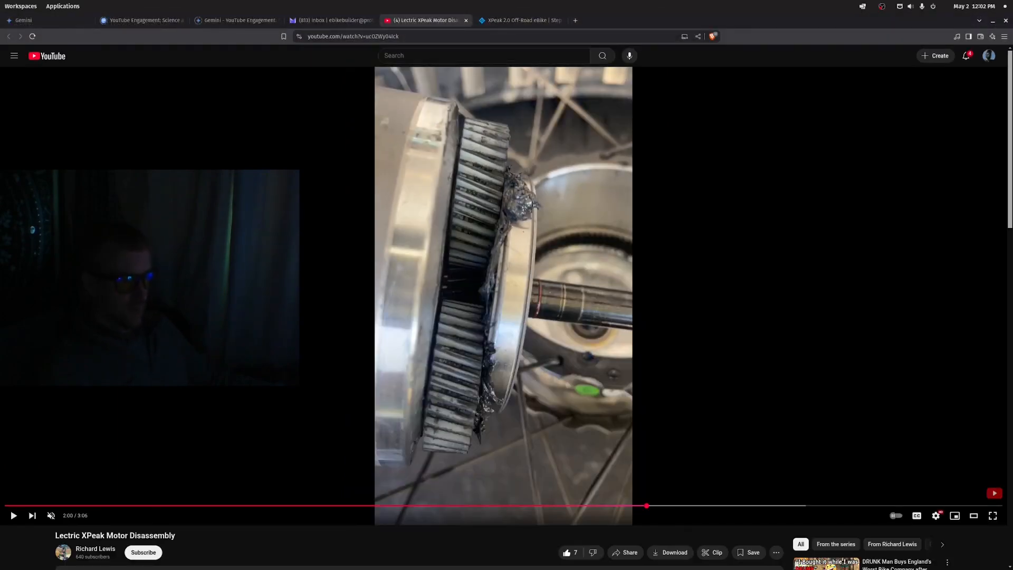
{"action": "scroll", "coordinate": [507, 317], "scroll_direction": "down", "scroll_amount": 2}
{"action": "scroll", "coordinate": [506, 317], "scroll_direction": "up", "scroll_amount": 1}
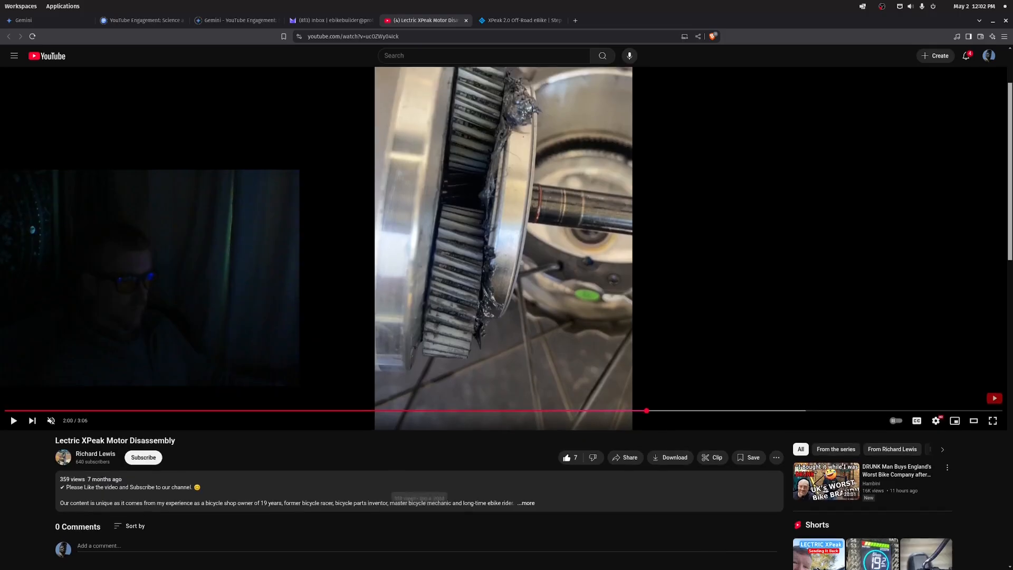
Begin a comment about the Stealth M24's straight-cut versus helical gears and grease
{"action": "left_click", "coordinate": [98, 545]}
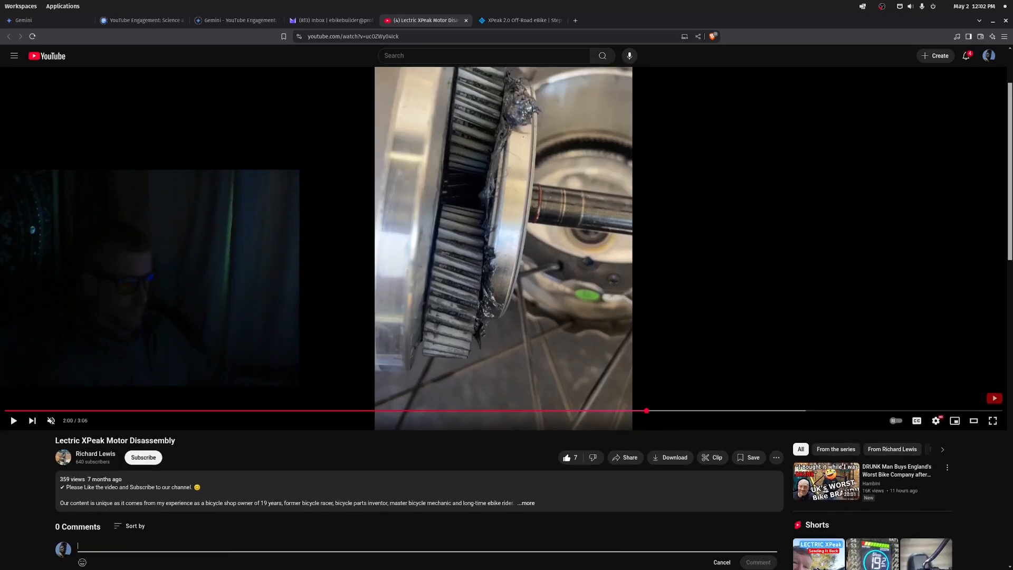
{"action": "type", "text": "this solves the mystery of Lectric \"Sealth\" M24 technology"}
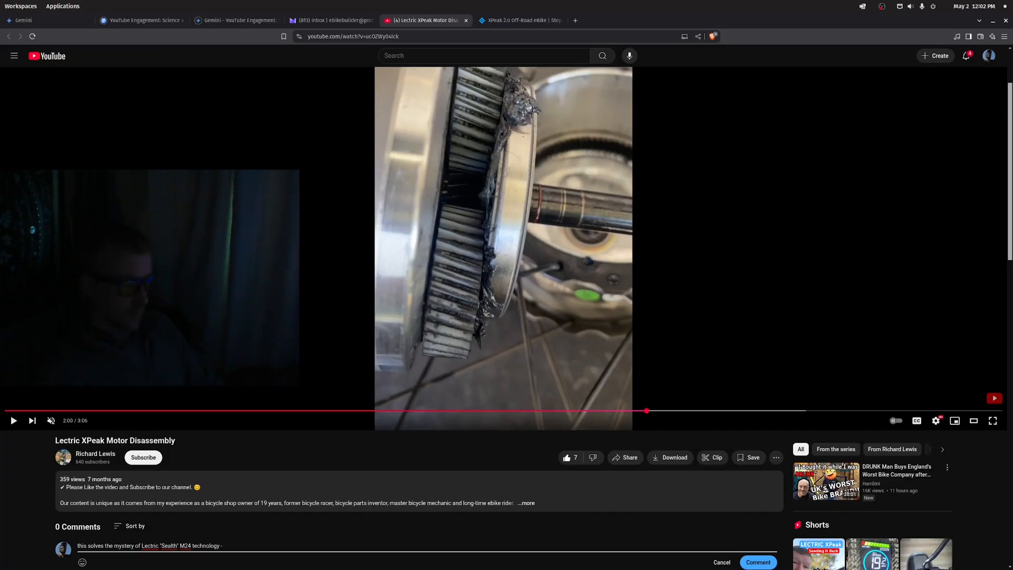
{"action": "type", "text": " - these gears usually come with straight cut"}
{"action": "type", "text": " gears"}
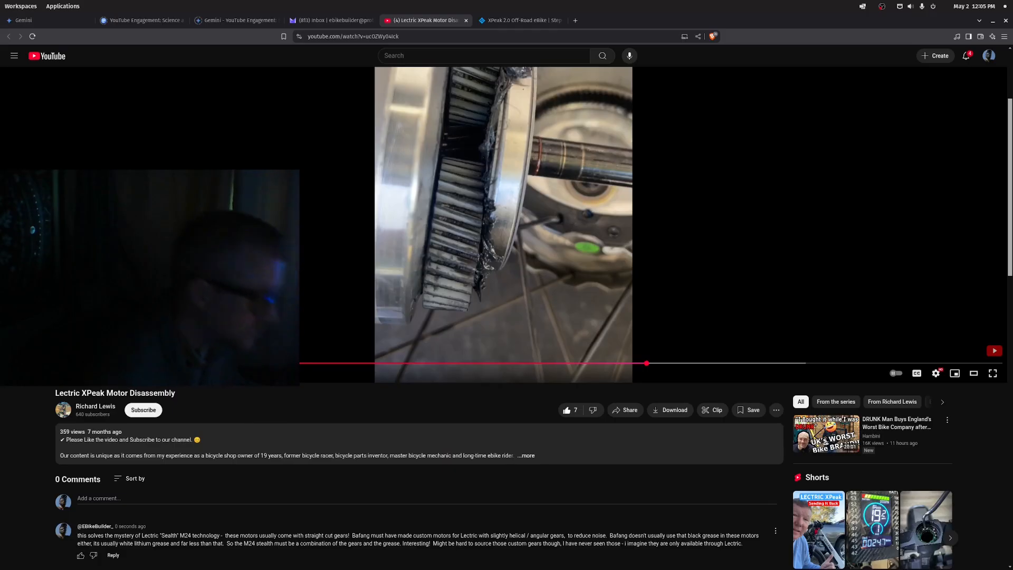
{"action": "scroll", "coordinate": [507, 317], "scroll_direction": "up", "scroll_amount": 3}
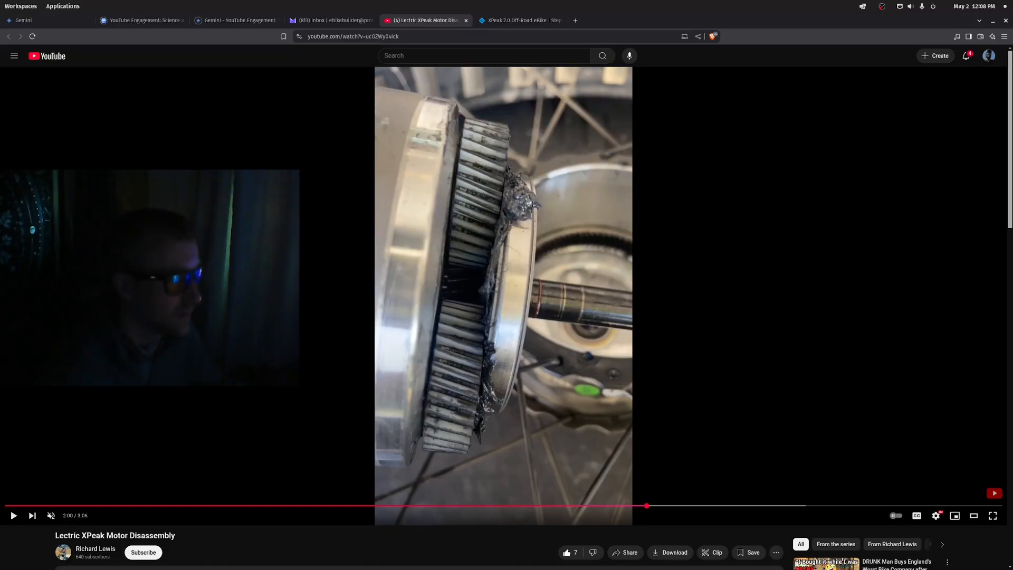
Resume the video and pause it at 2:10 on the gear close-up
{"action": "key", "text": "space"}
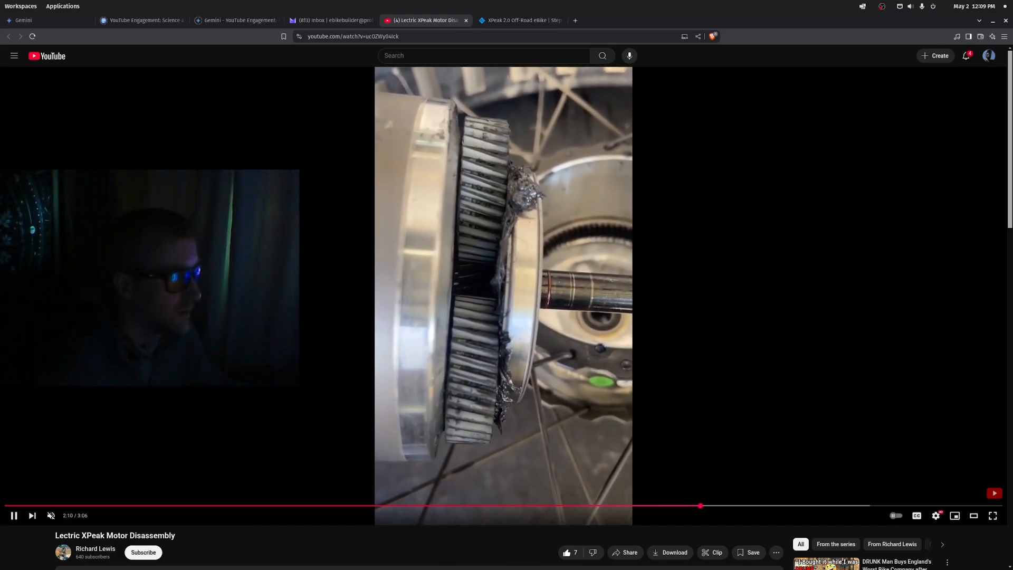
{"action": "key", "text": "space"}
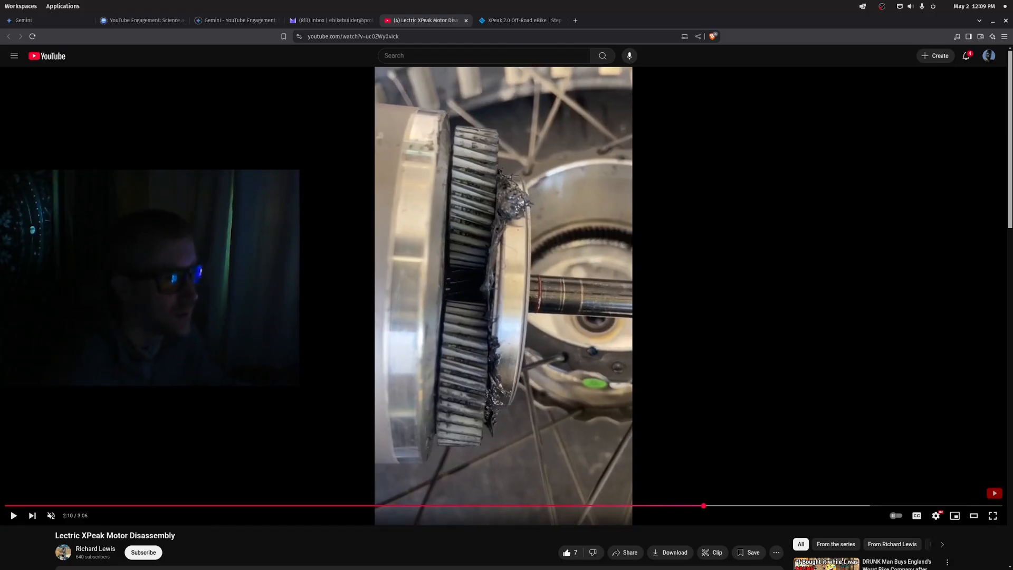
{"action": "left_click", "coordinate": [32, 20]}
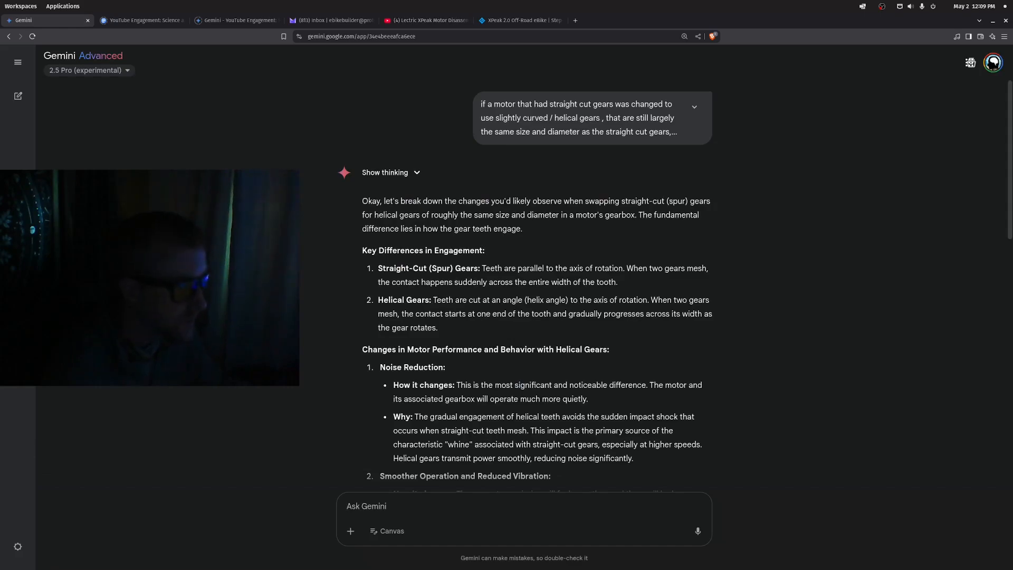
{"action": "scroll", "coordinate": [524, 285], "scroll_direction": "down", "scroll_amount": 2}
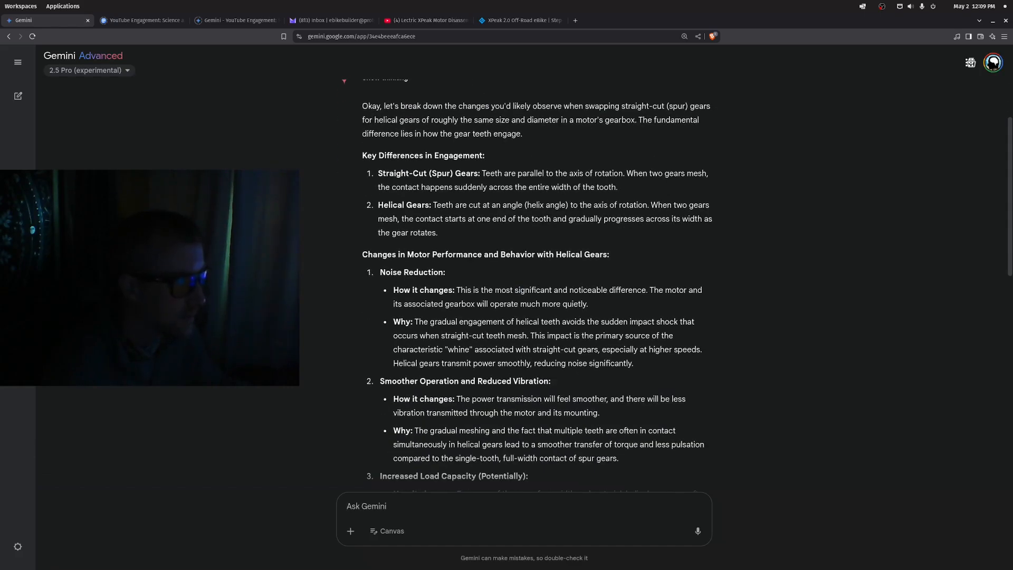
{"action": "scroll", "coordinate": [525, 285], "scroll_direction": "down", "scroll_amount": 1}
{"action": "scroll", "coordinate": [524, 286], "scroll_direction": "down", "scroll_amount": 1}
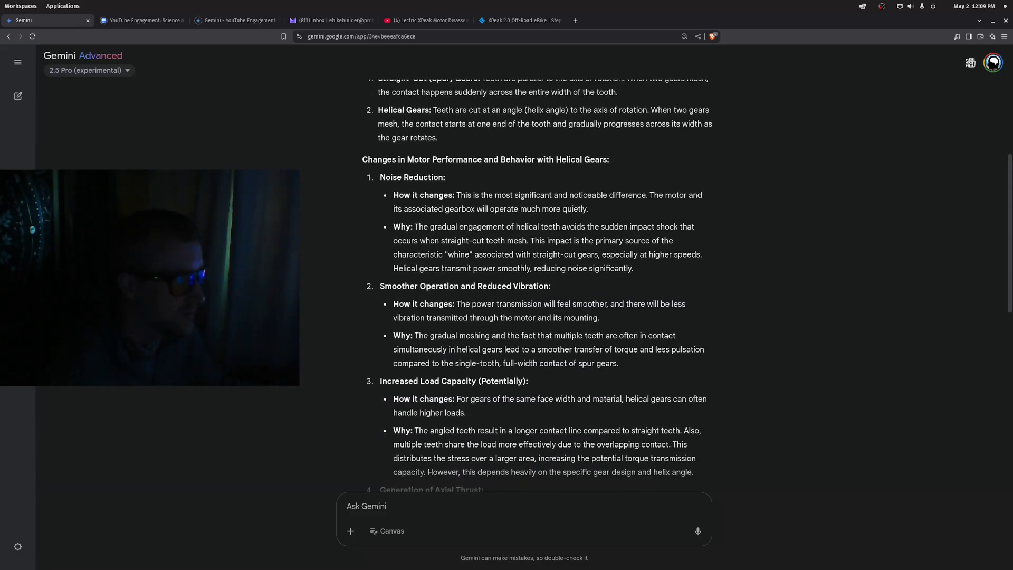
{"action": "left_click_drag", "start_coordinate": [388, 177], "coordinate": [590, 210]}
{"action": "left_click", "coordinate": [589, 209]}
{"action": "mouse_move", "coordinate": [589, 210]}
{"action": "left_mouse_down"}
{"action": "mouse_move", "coordinate": [394, 210]}
{"action": "mouse_move", "coordinate": [500, 227]}
{"action": "left_mouse_up"}
{"action": "left_click", "coordinate": [394, 210]}
{"action": "left_click", "coordinate": [500, 226]}
{"action": "scroll", "coordinate": [539, 285], "scroll_direction": "down", "scroll_amount": 1}
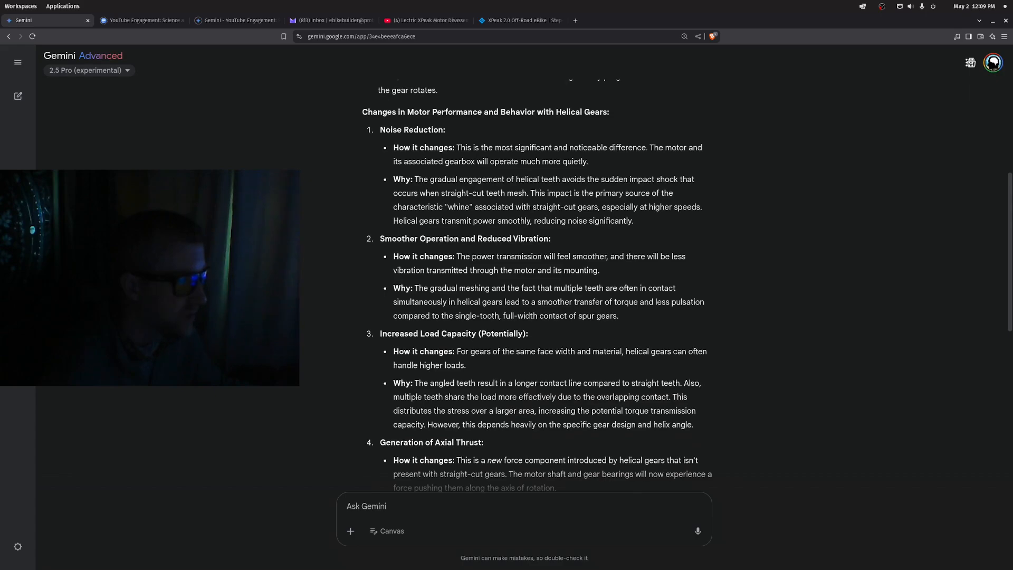
{"action": "scroll", "coordinate": [539, 286], "scroll_direction": "down", "scroll_amount": 1}
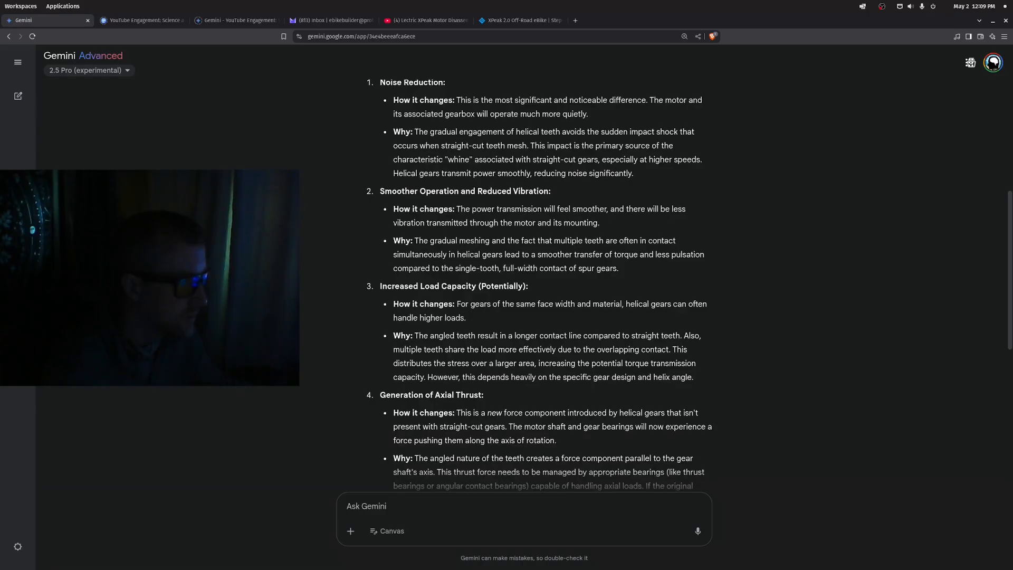
{"action": "scroll", "coordinate": [539, 285], "scroll_direction": "down", "scroll_amount": 2}
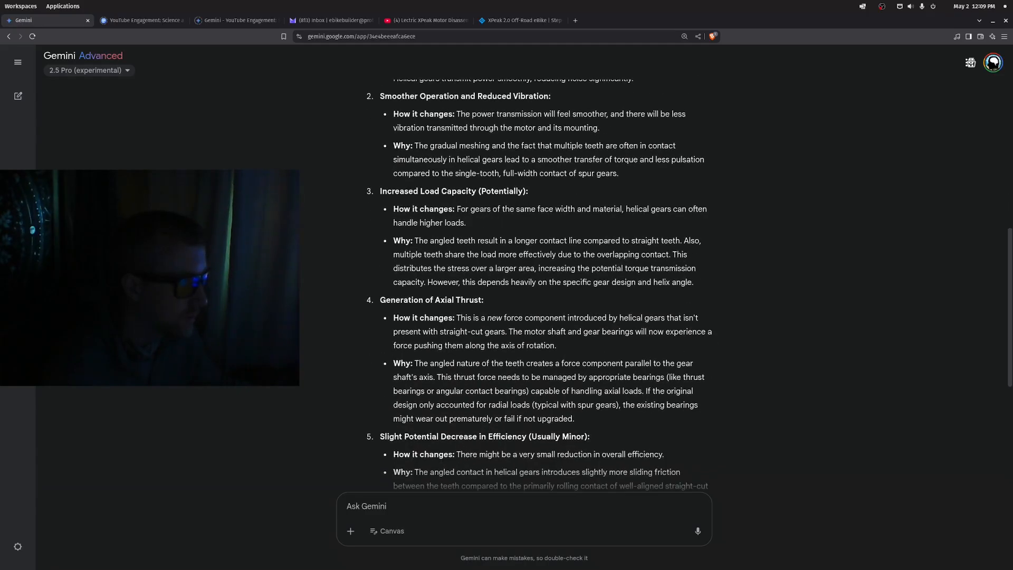
{"action": "scroll", "coordinate": [538, 285], "scroll_direction": "down", "scroll_amount": 1}
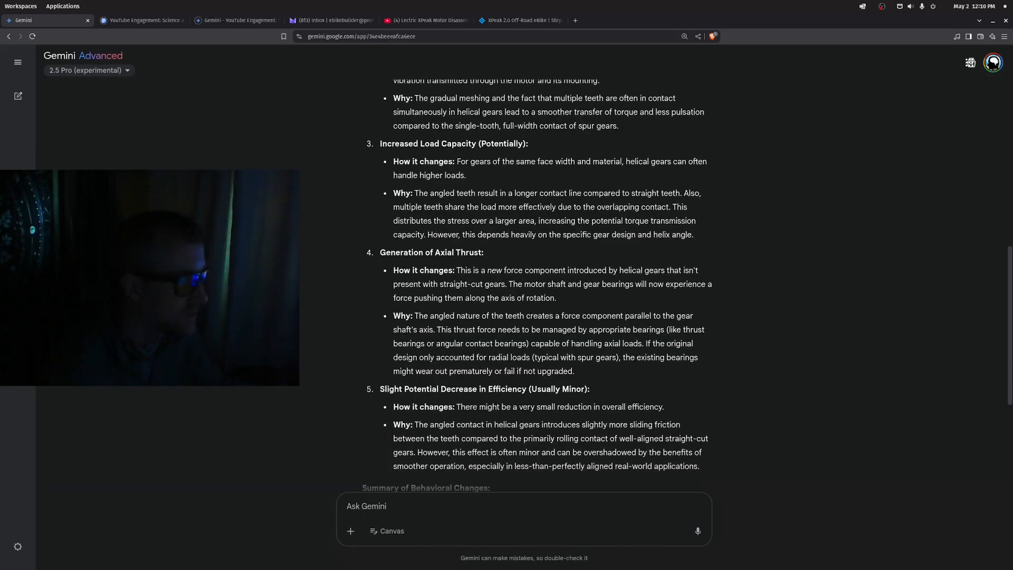
{"action": "scroll", "coordinate": [539, 285], "scroll_direction": "down", "scroll_amount": 1}
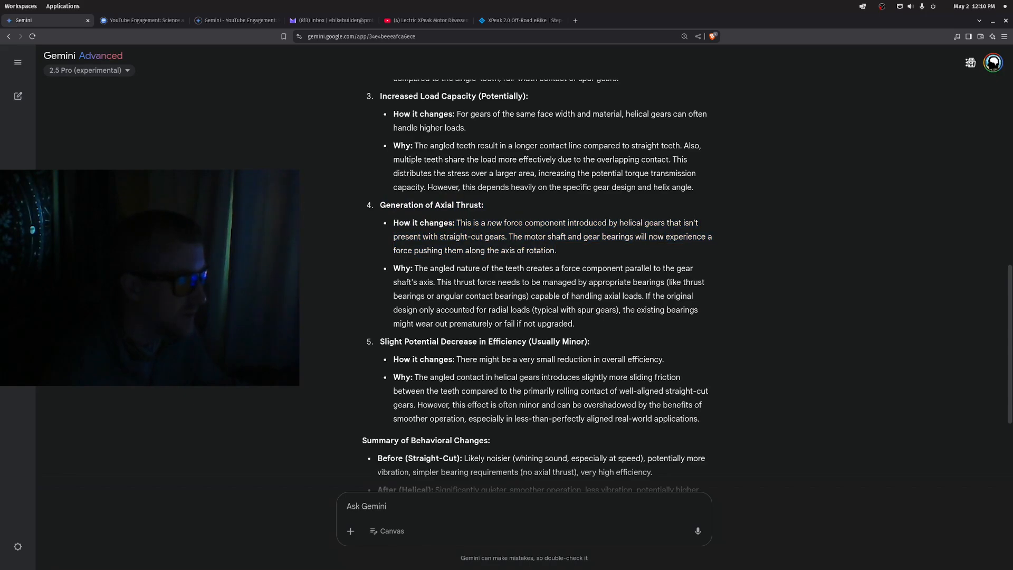
{"action": "mouse_move", "coordinate": [508, 236]}
{"action": "left_mouse_down"}
{"action": "mouse_move", "coordinate": [573, 236]}
{"action": "mouse_move", "coordinate": [557, 251]}
{"action": "left_mouse_up"}
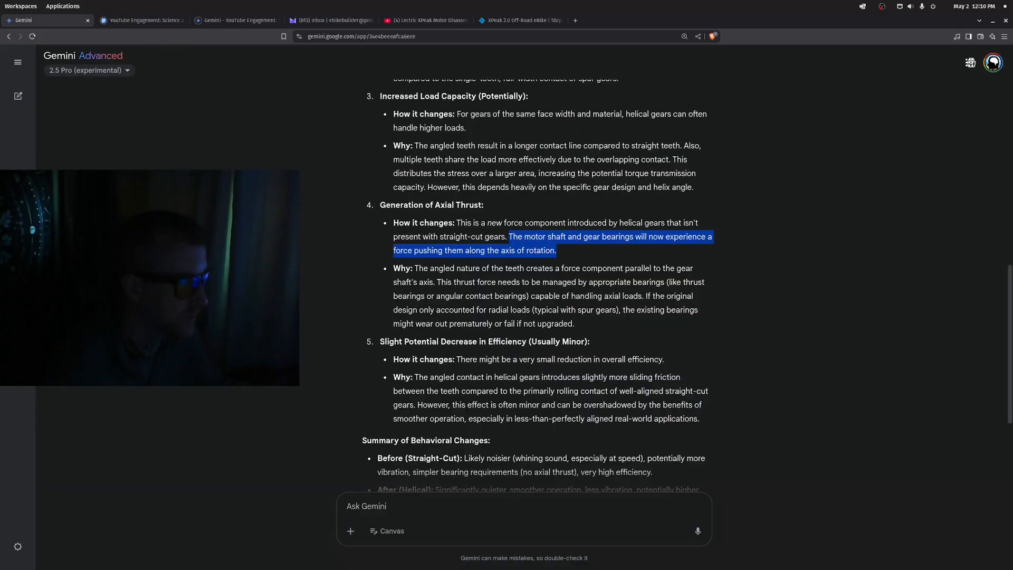
{"action": "key", "text": "Escape"}
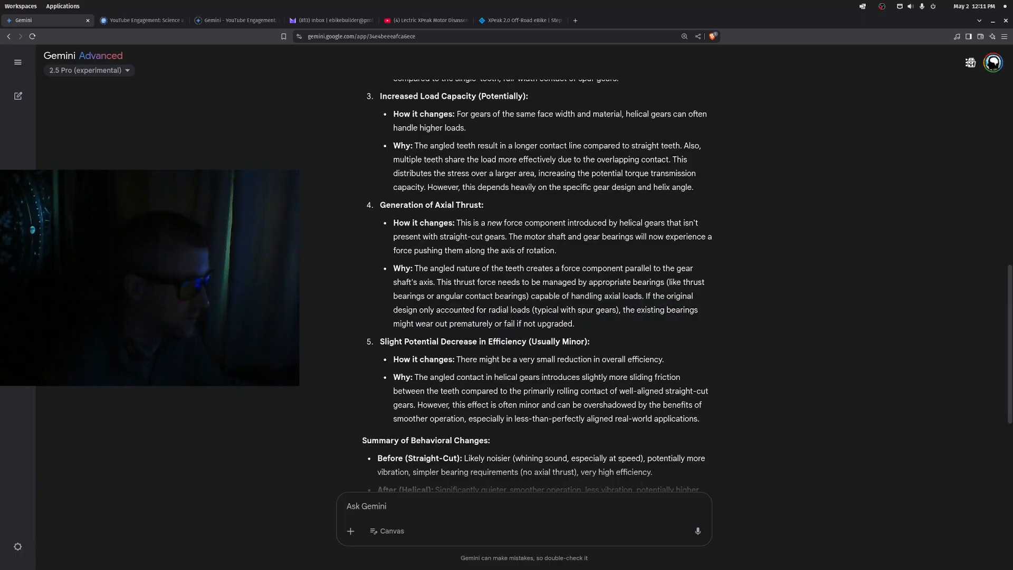
{"action": "scroll", "coordinate": [538, 281], "scroll_direction": "down", "scroll_amount": 2}
{"action": "scroll", "coordinate": [537, 281], "scroll_direction": "down", "scroll_amount": 1}
{"action": "scroll", "coordinate": [538, 280], "scroll_direction": "down", "scroll_amount": 1}
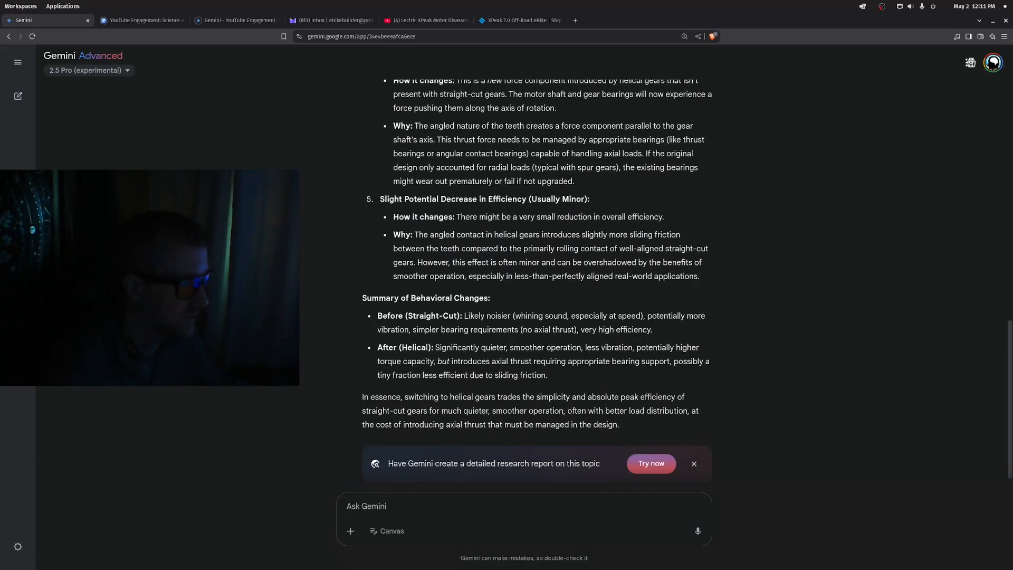
{"action": "left_click_drag", "start_coordinate": [368, 298], "coordinate": [491, 298]}
{"action": "left_click_drag", "start_coordinate": [407, 316], "coordinate": [461, 316]}
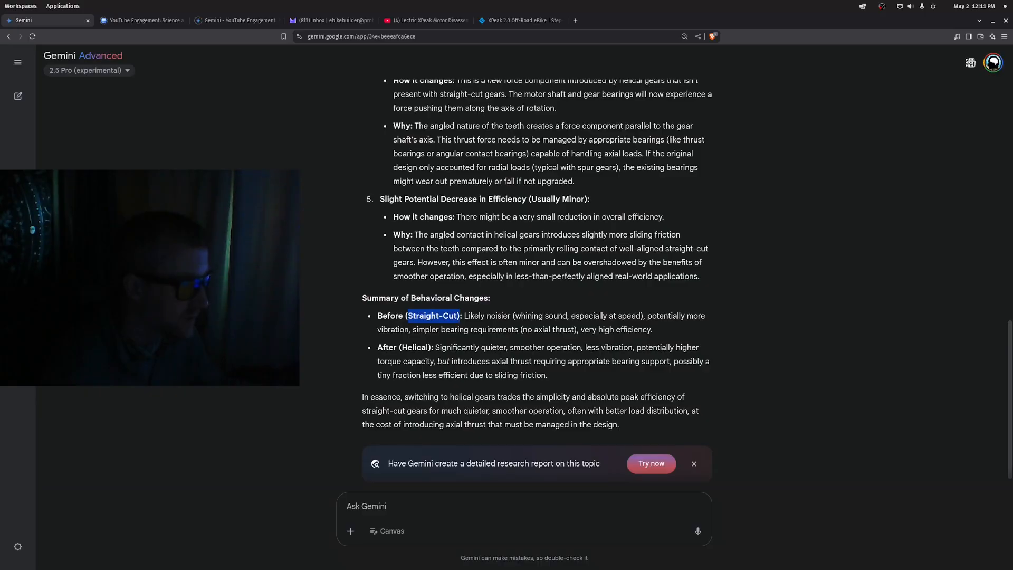
{"action": "double_click", "coordinate": [499, 316]}
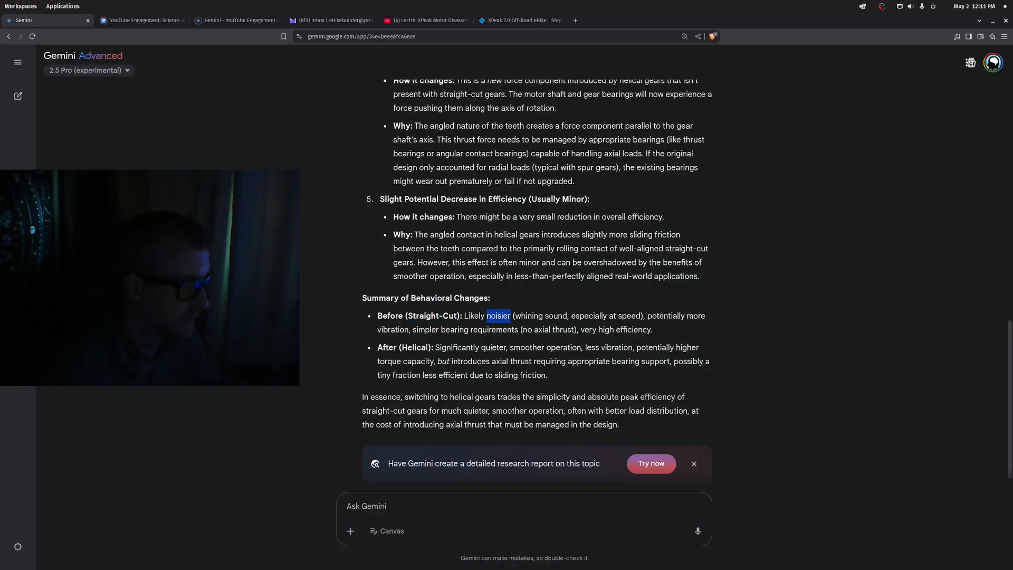
{"action": "double_click", "coordinate": [667, 317]}
{"action": "left_click_drag", "start_coordinate": [413, 329], "coordinate": [578, 329]}
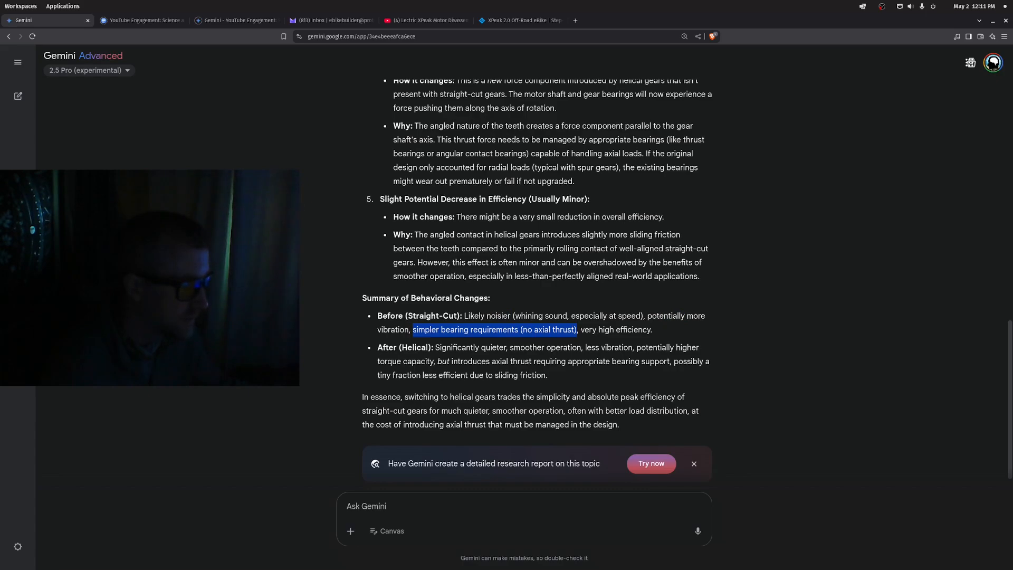
{"action": "left_click_drag", "start_coordinate": [401, 348], "coordinate": [630, 347]}
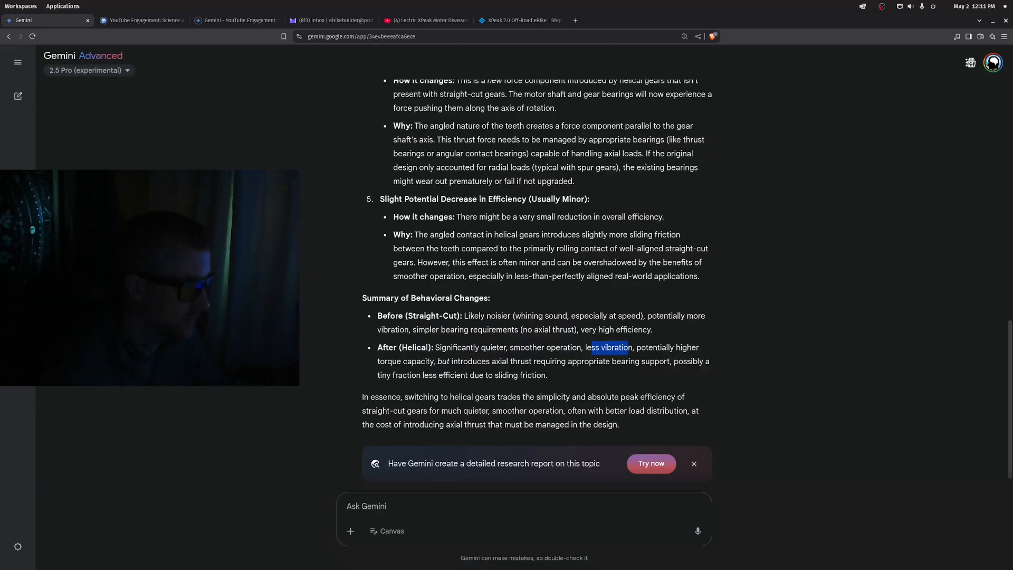
{"action": "left_click_drag", "start_coordinate": [380, 361], "coordinate": [448, 361]}
{"action": "left_click", "coordinate": [452, 361]}
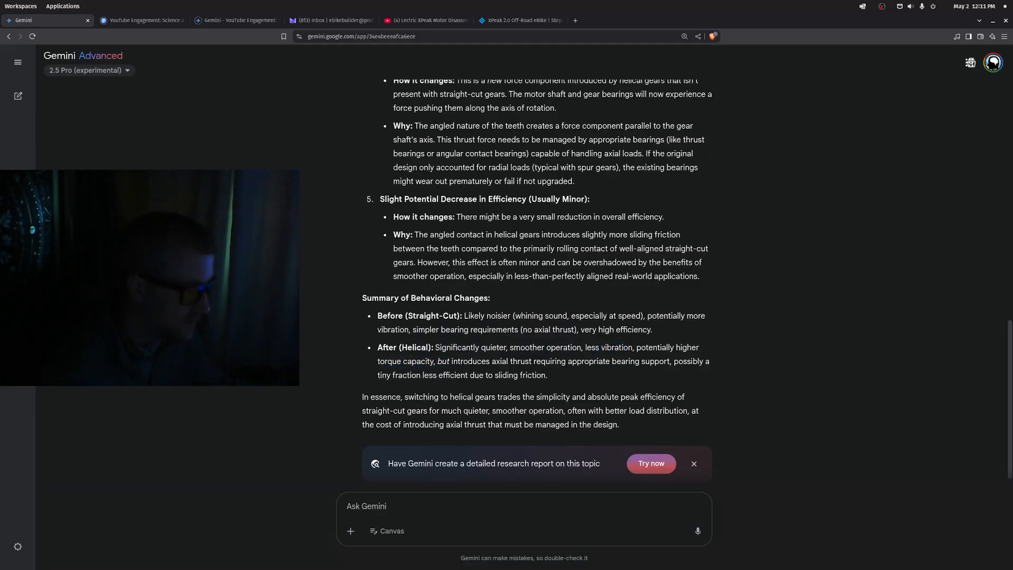
{"action": "left_click_drag", "start_coordinate": [493, 361], "coordinate": [612, 361]}
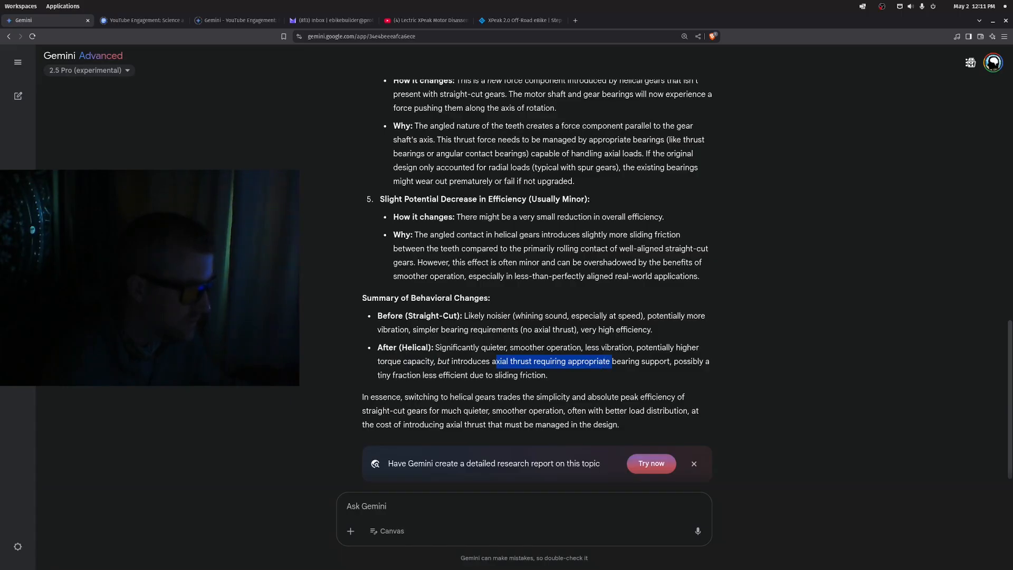
{"action": "left_click_drag", "start_coordinate": [378, 375], "coordinate": [521, 376]}
{"action": "left_click", "coordinate": [521, 376]}
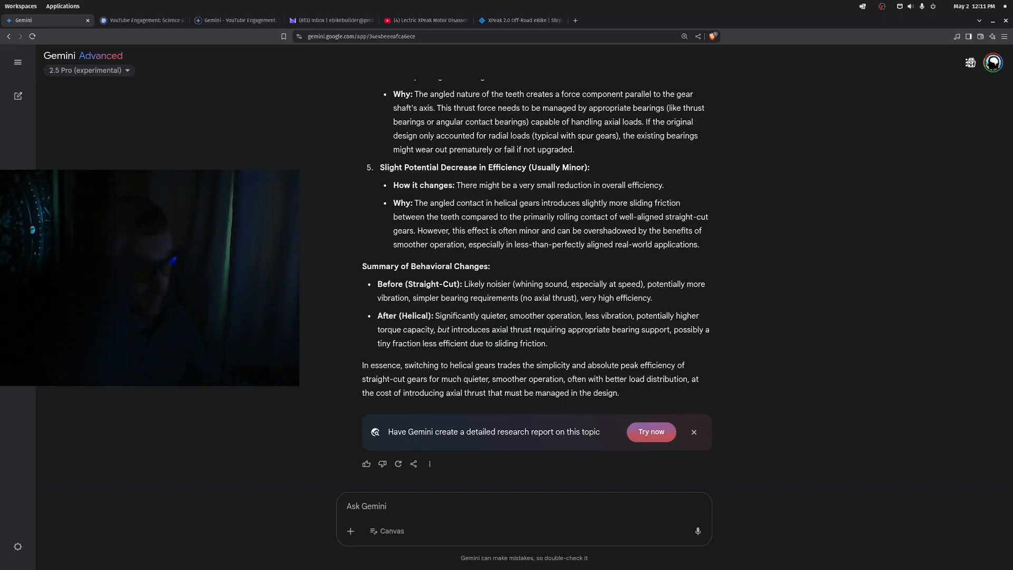
Switch back to the disassembly video paused at 2:10 on the gear
{"action": "left_click", "coordinate": [426, 19]}
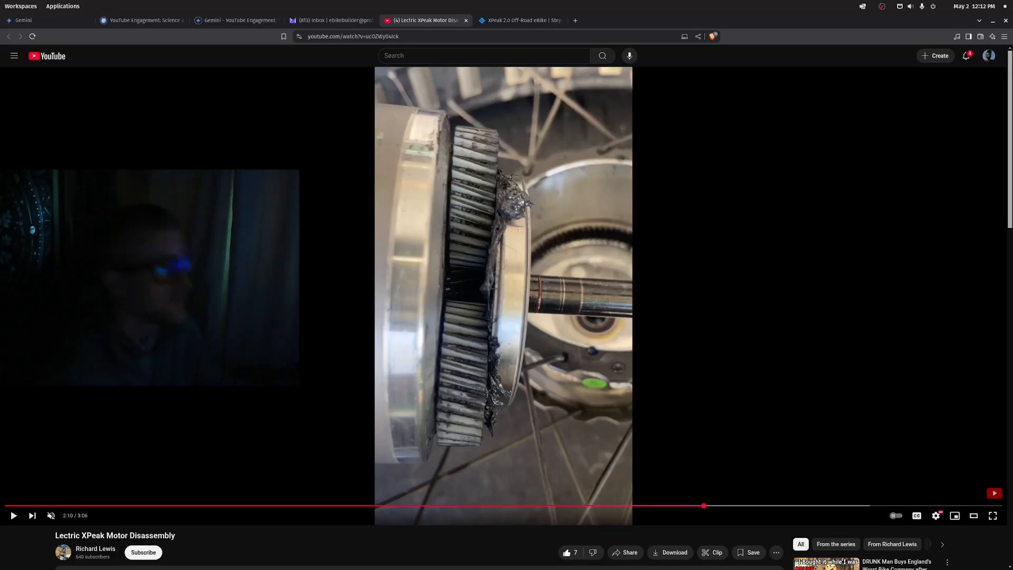